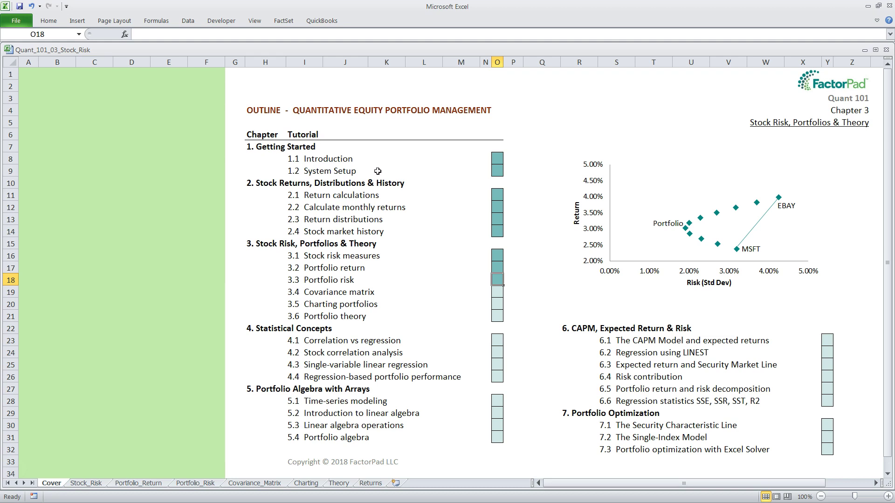
Switch to the FactorPad lesson on calculating portfolio risk in Firefox
key("alt+Tab")
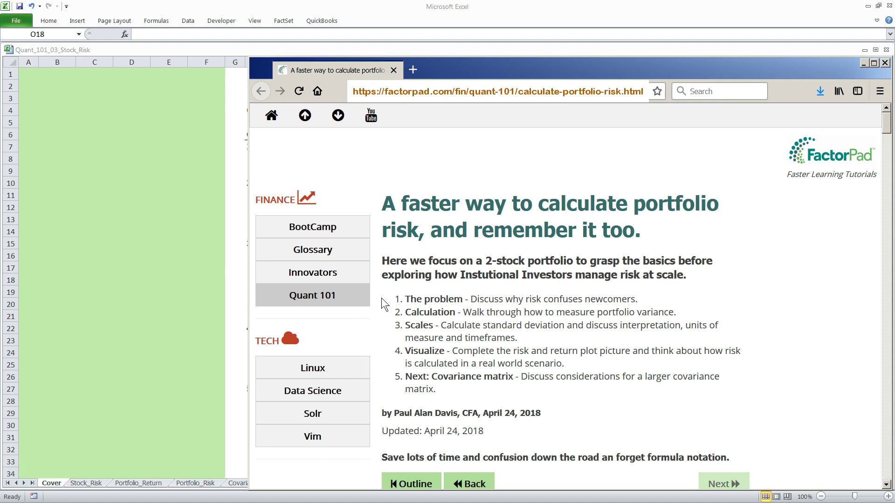
Return to Excel and show the Portfolio_Risk sheet with variance 0.0004 and standard deviation 2.01%
key("alt+Tab")
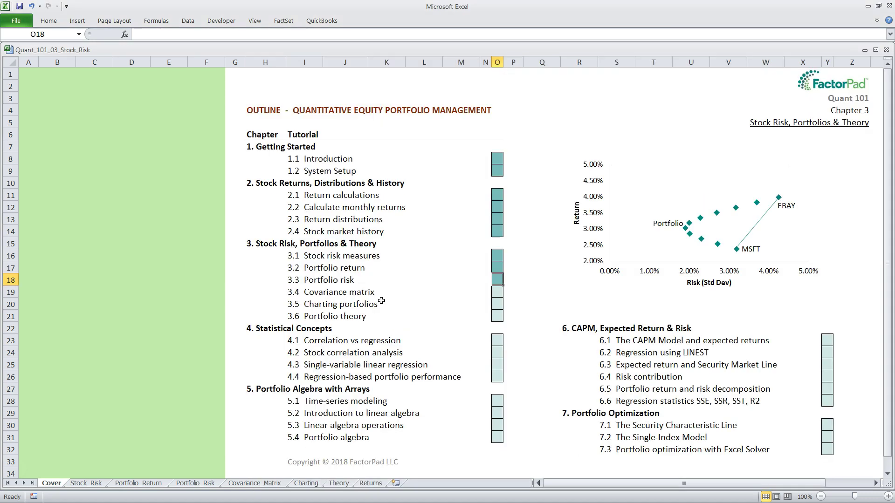
left_click(196, 483)
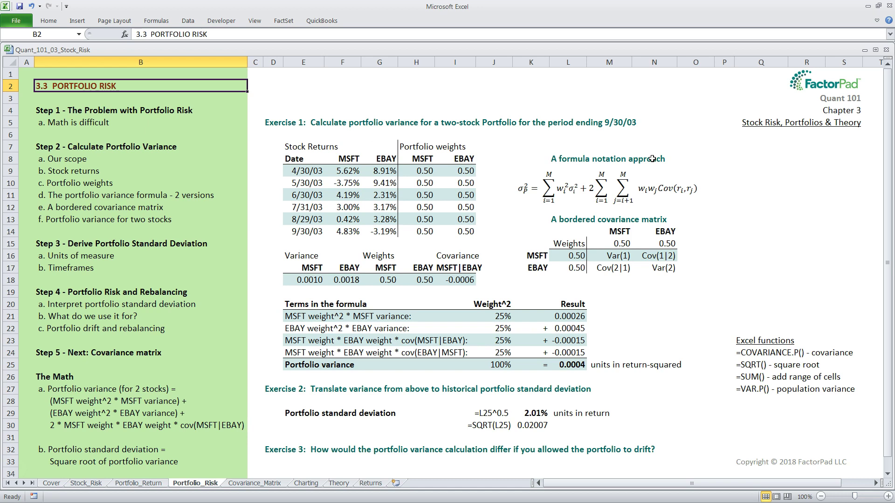
Start a notes list in Q8: STEM in demand, Math is difficult, Not practical, Formula notation, Memorize formulas, Mental block towards math
left_click(761, 158)
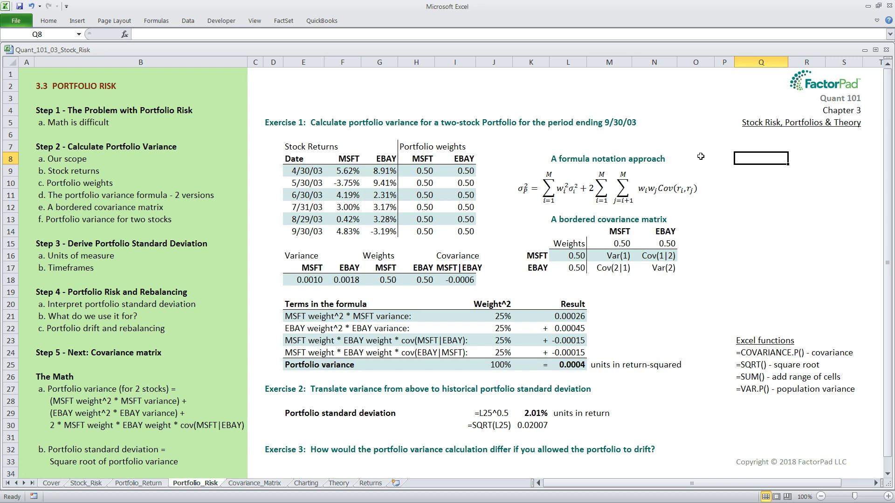
type("STEM in ")
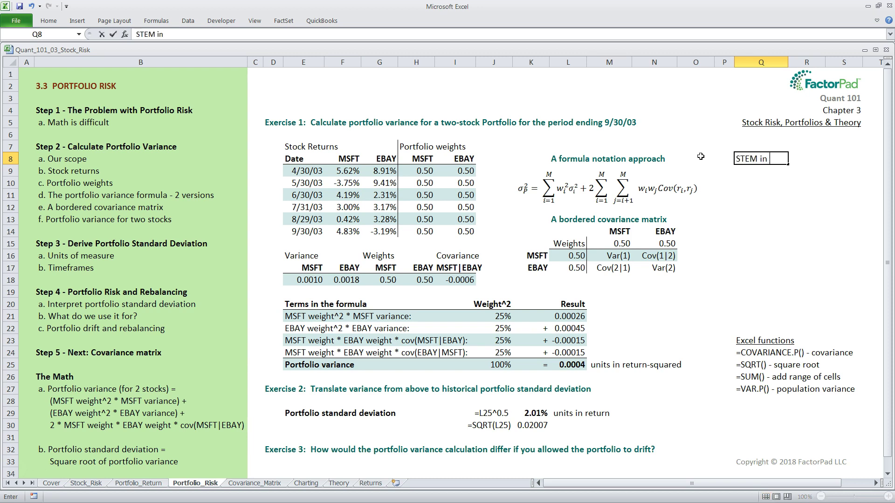
type("demand")
key("Return")
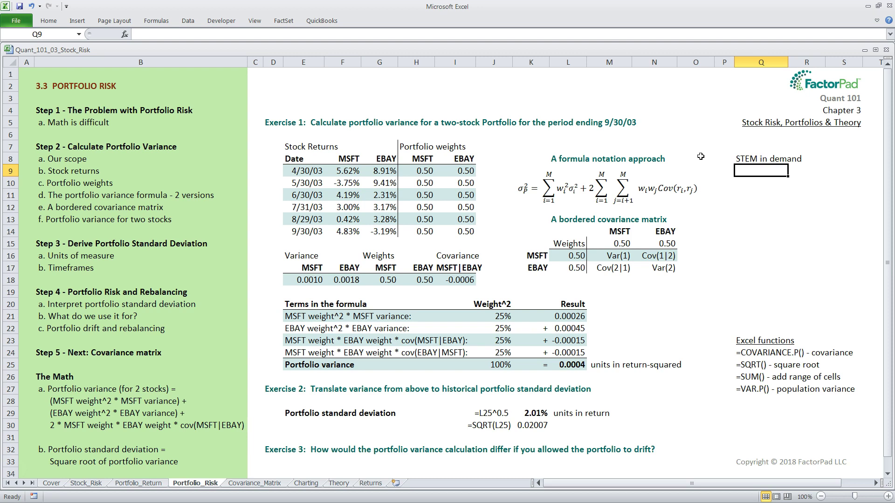
type("M")
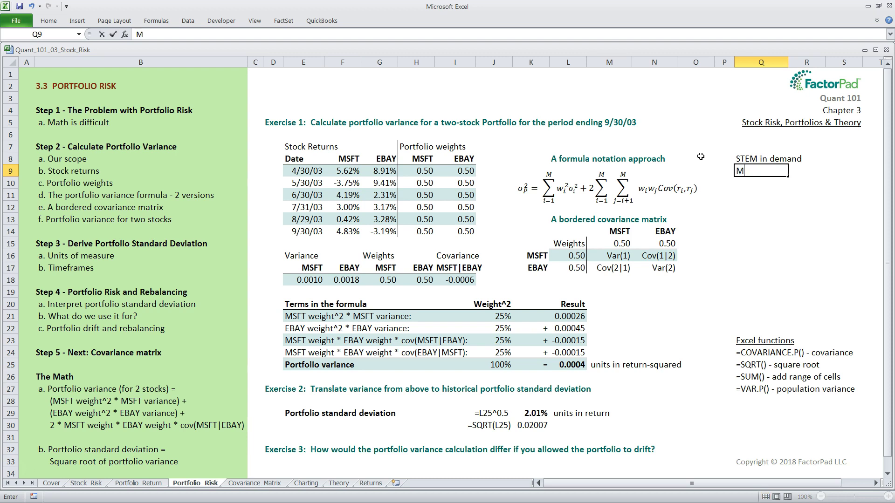
type("ath is difficult")
key("Return")
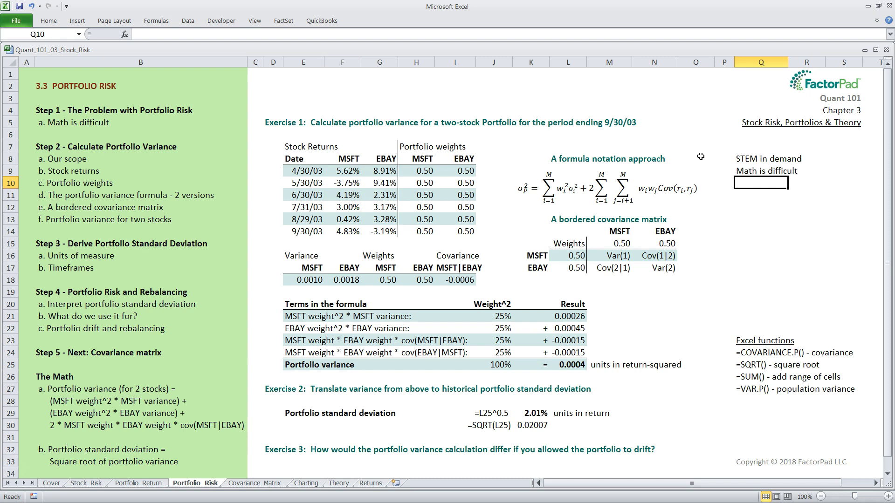
type("Not prac")
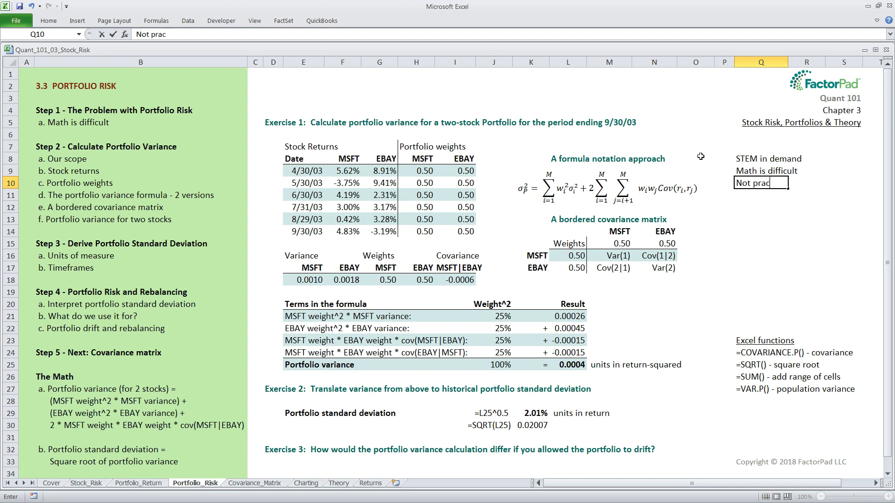
type("tical")
key("Return")
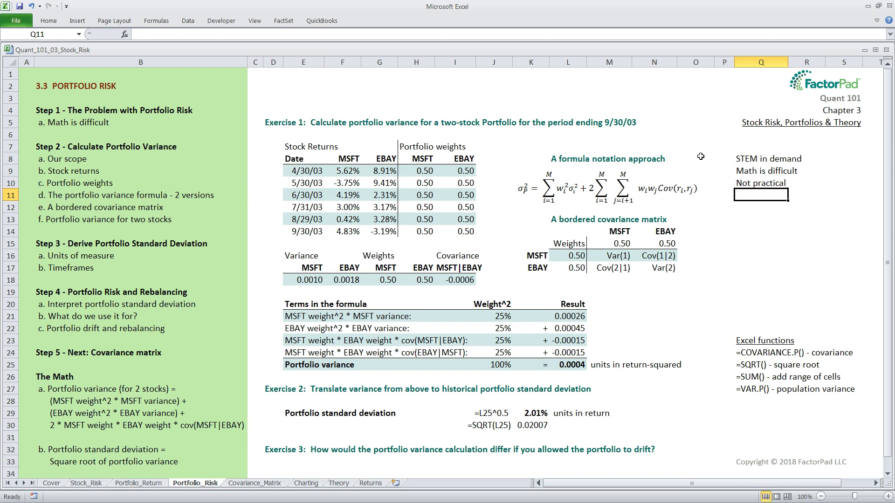
type("F")
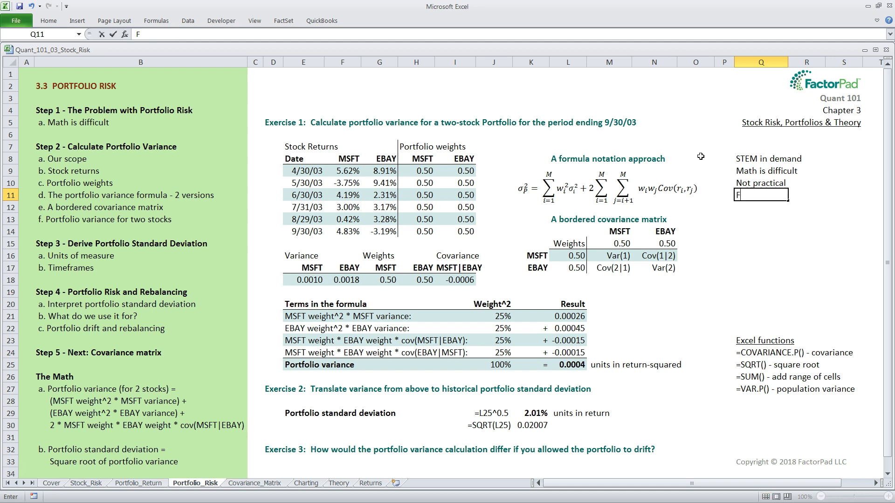
type("ormula notation")
key("Return")
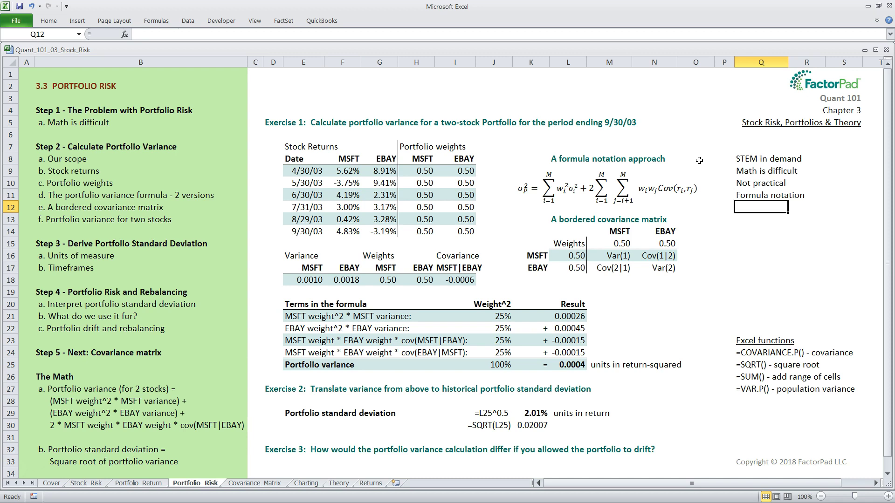
type("Memorize")
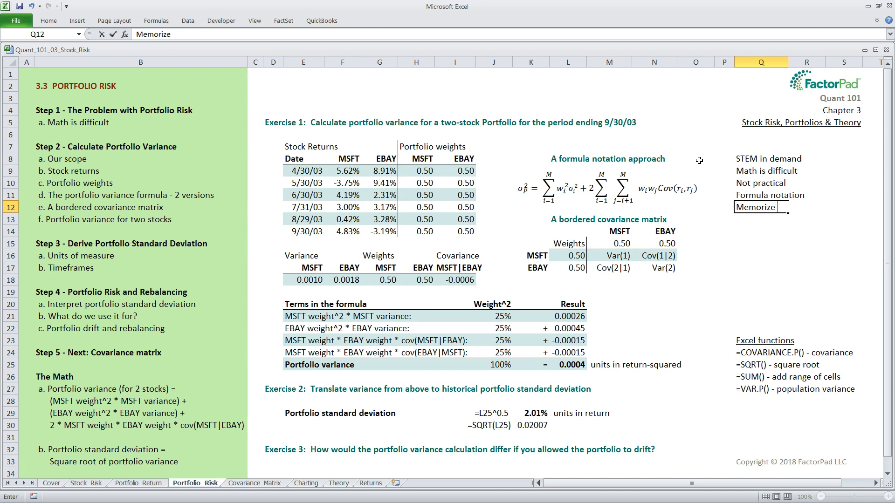
type(" formulas")
key("Return")
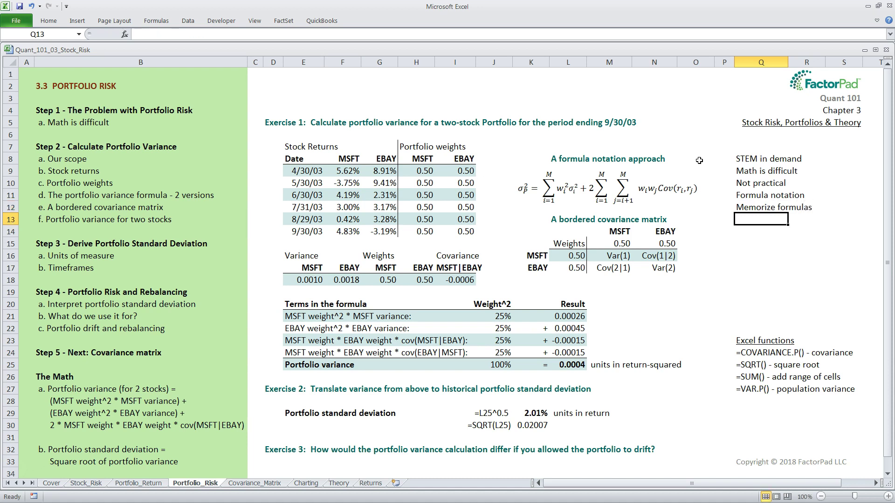
type("M")
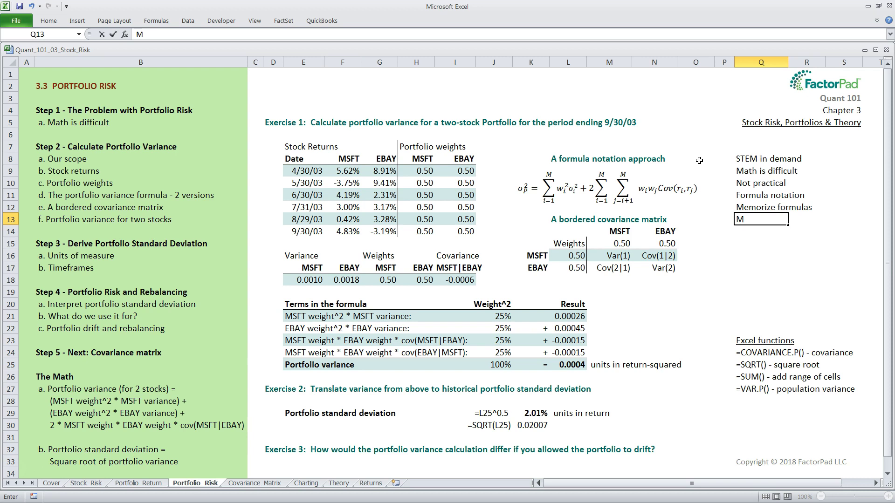
type("ental block towards math")
key("Return")
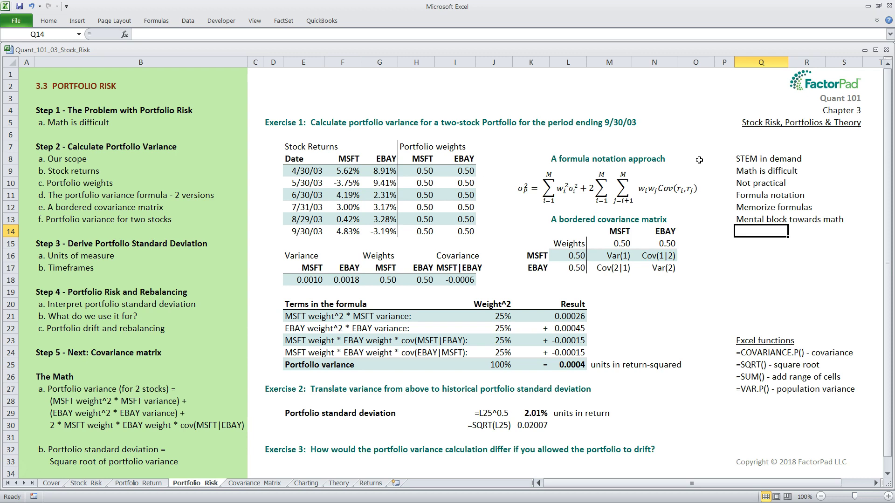
Add High paying jobs, Supply and demand and Learn the concepts! below the notes
type("Hig")
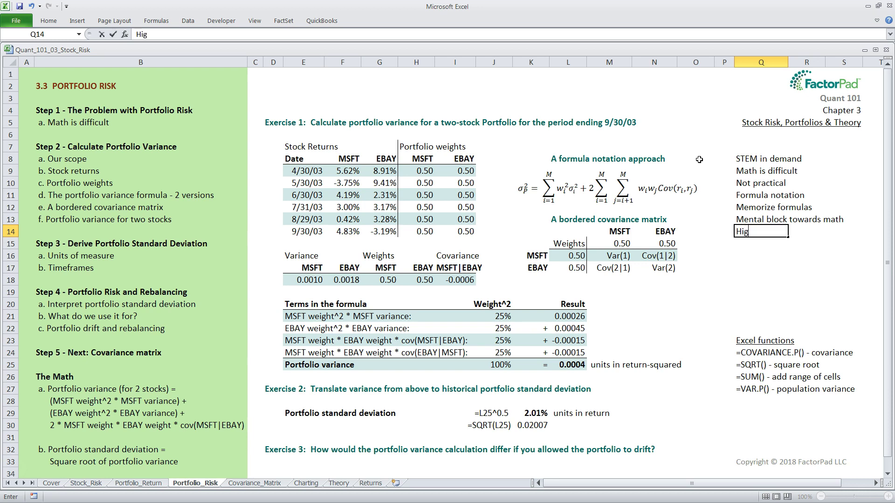
type("h paying jobs")
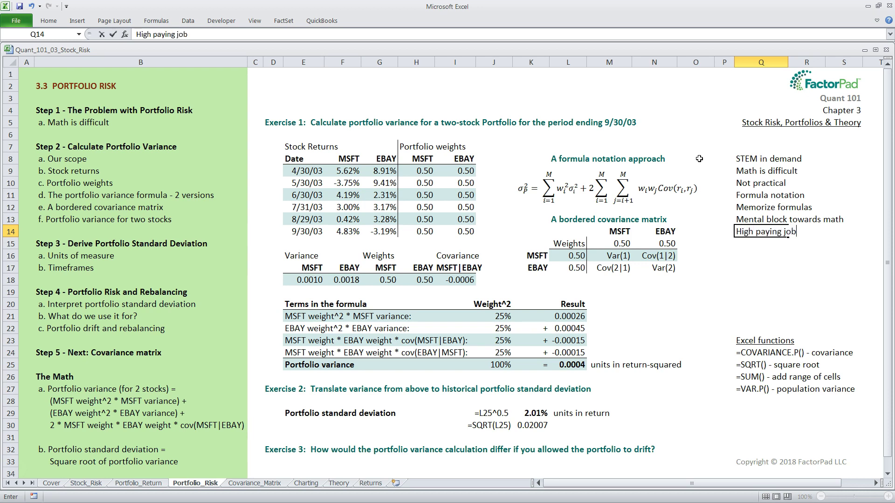
key("Return")
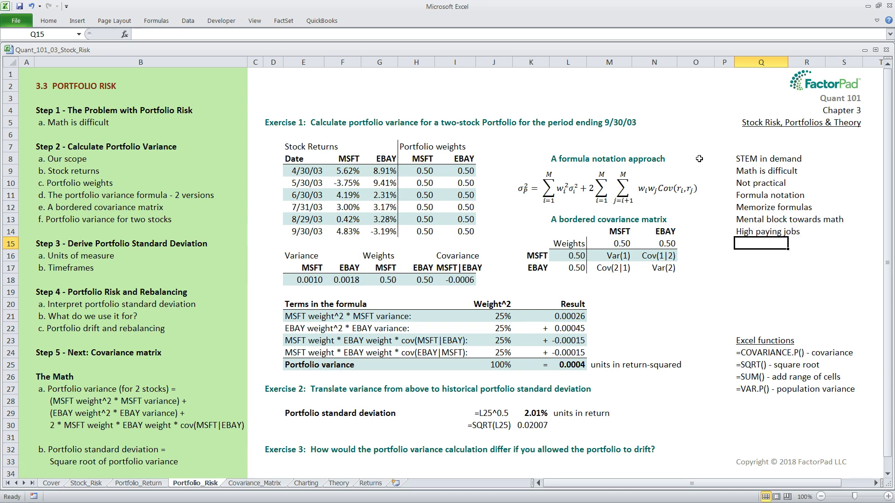
type("Supply and d")
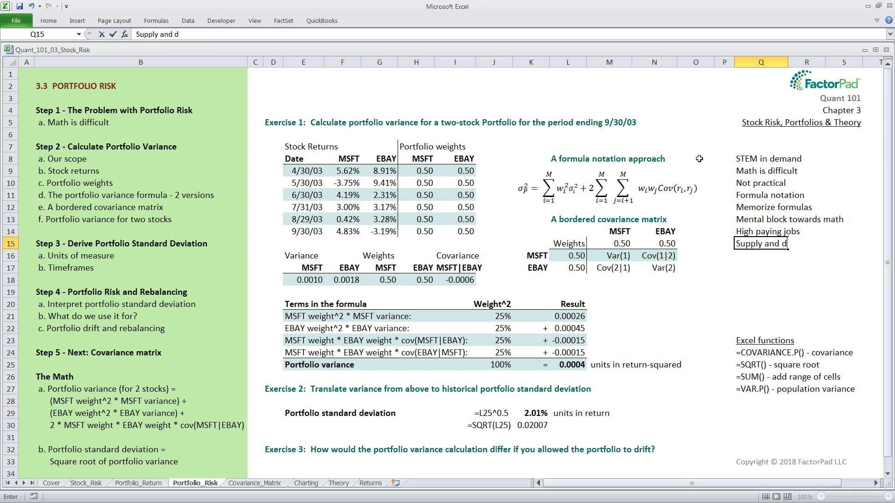
type("emand")
key("Return")
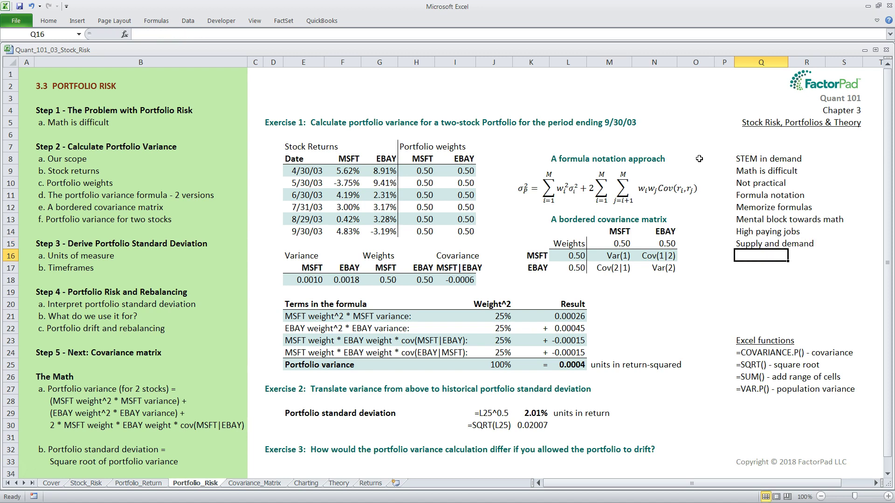
type("Learn")
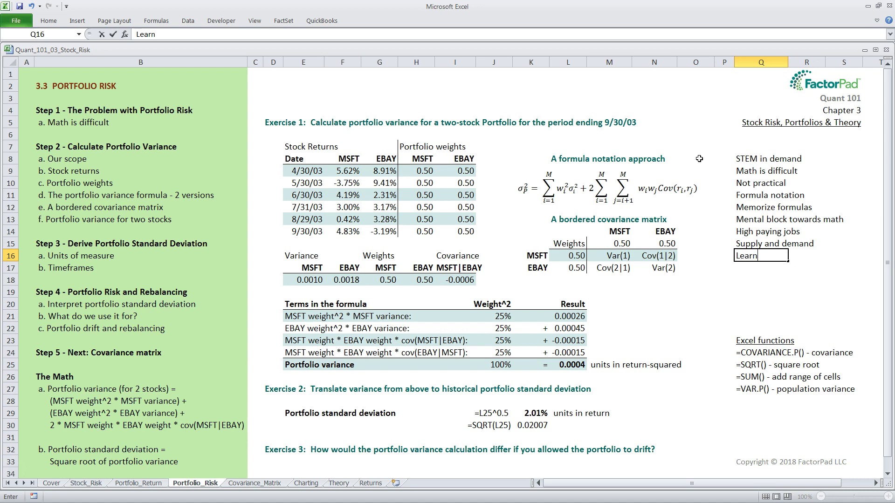
type("the concepts")
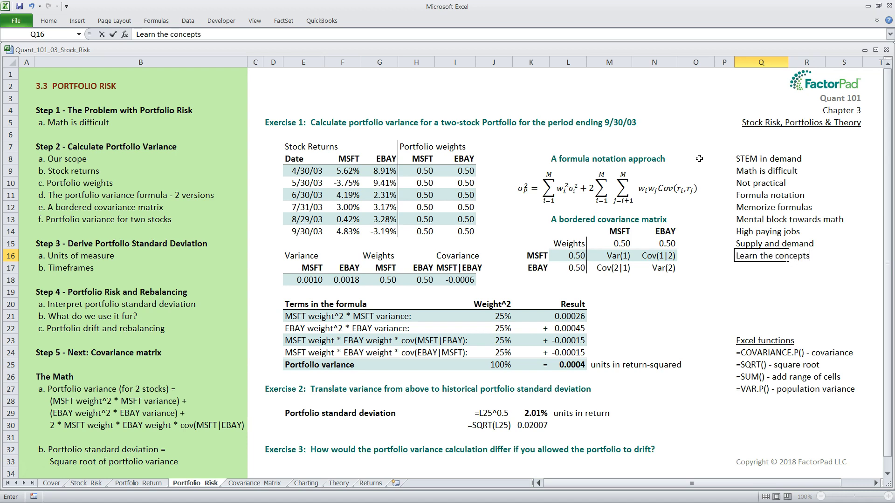
type("!")
key("Return")
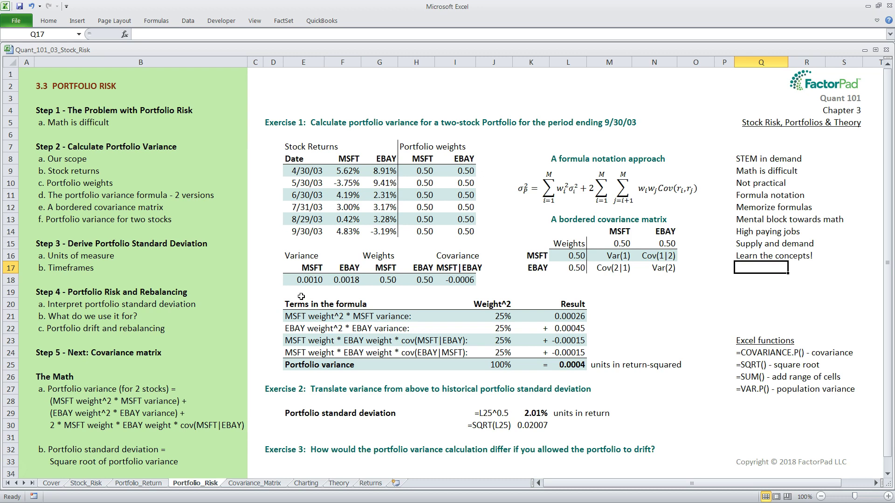
left_click(371, 483)
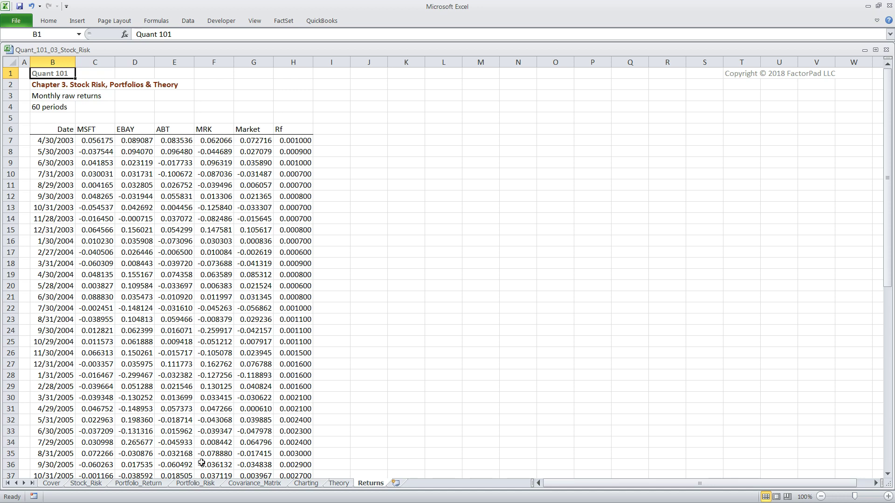
left_click(195, 483)
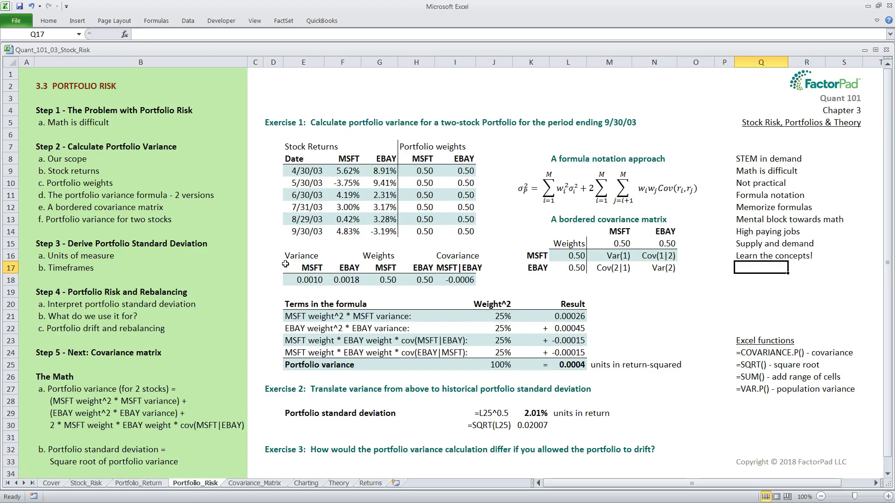
left_click(289, 159)
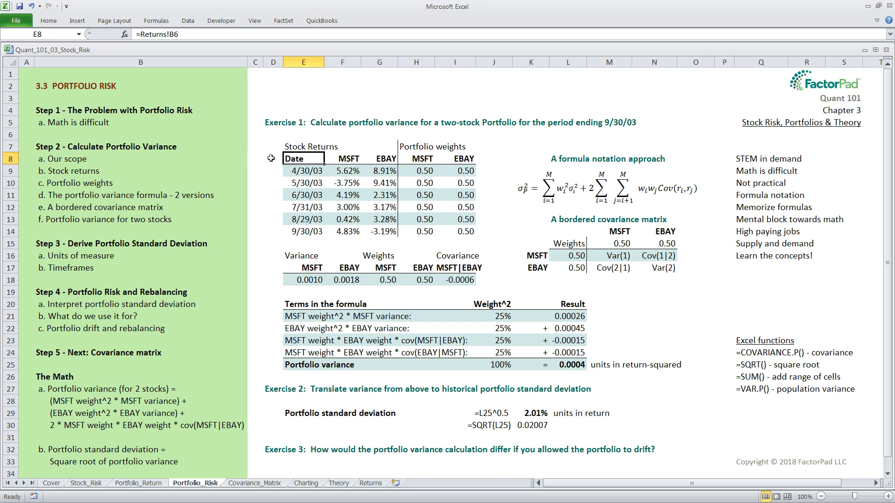
key("Right")
key("Right")
key("Down")
key("Down")
key("Down")
key("Down")
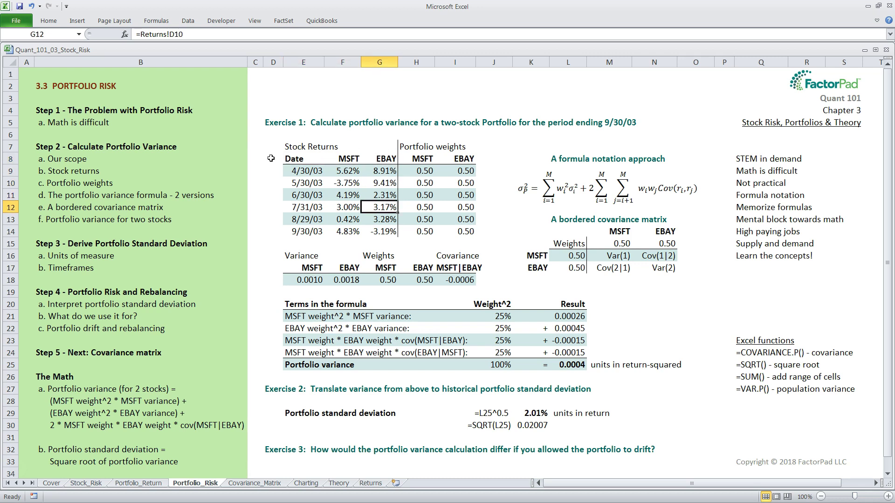
key("Down")
key("Down")
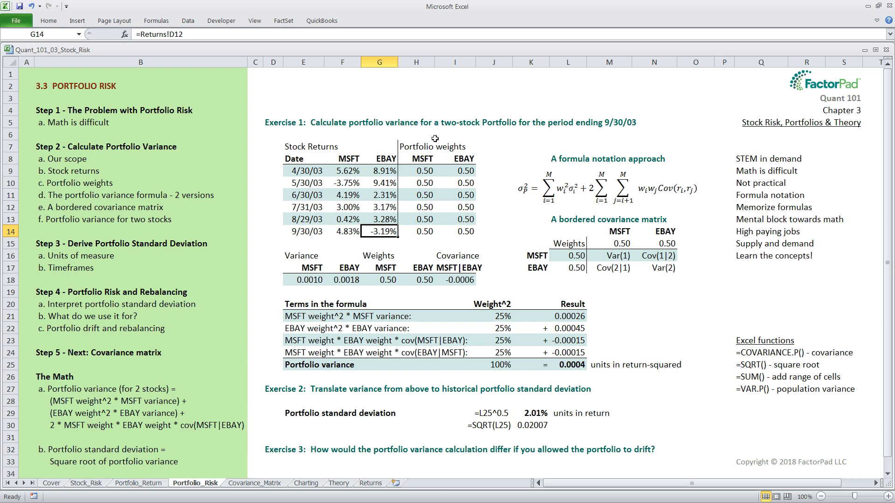
left_click(421, 159)
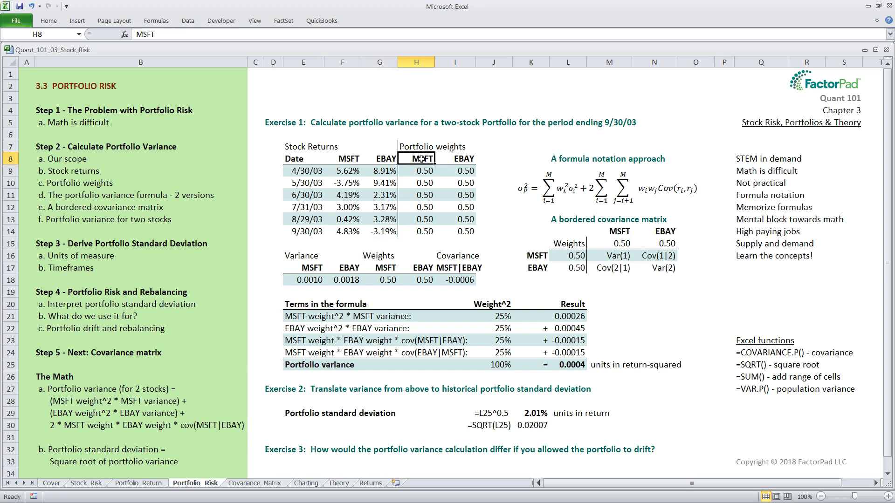
key("Right")
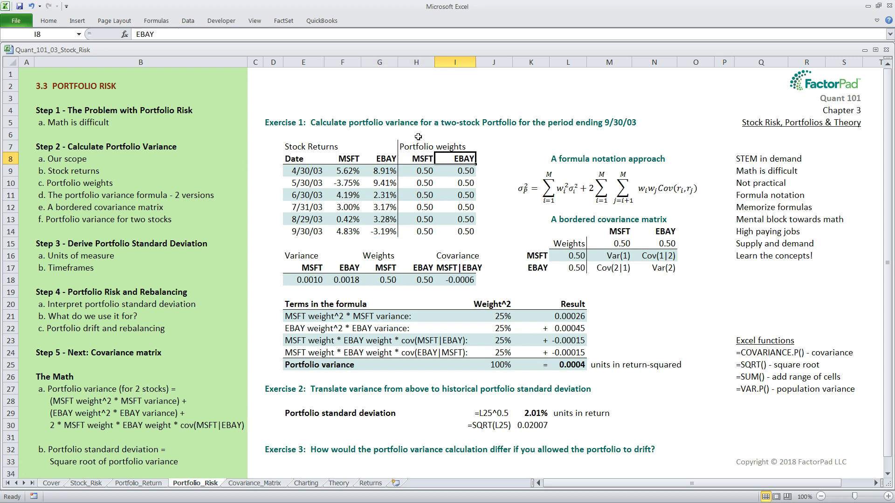
left_click(419, 171)
key("Right")
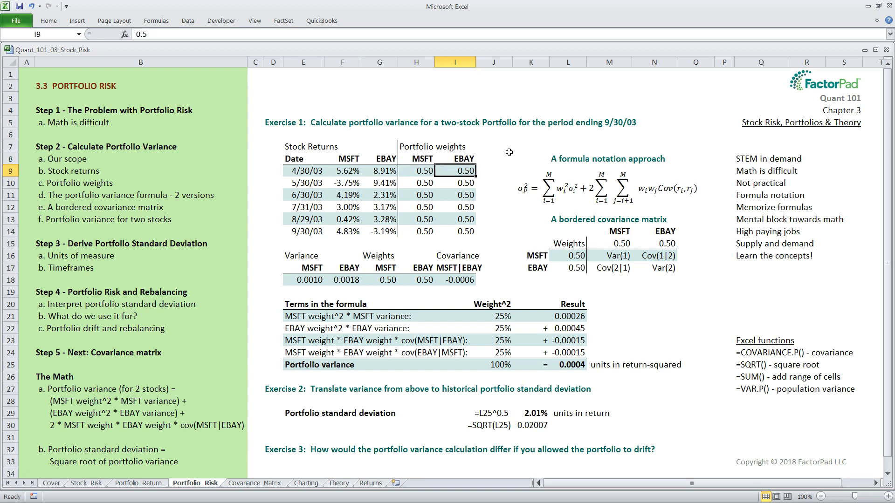
key("Down")
key("Down")
key("Down")
key("Down")
key("Down")
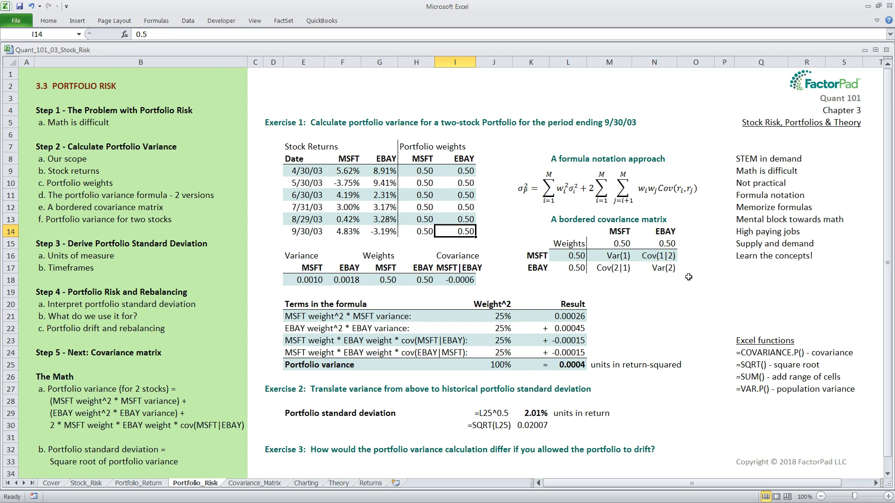
left_click(623, 260)
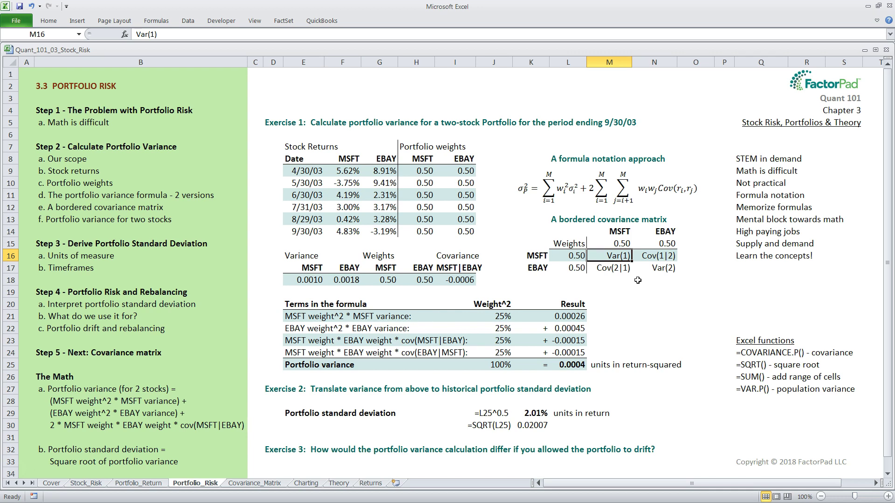
left_click(651, 268)
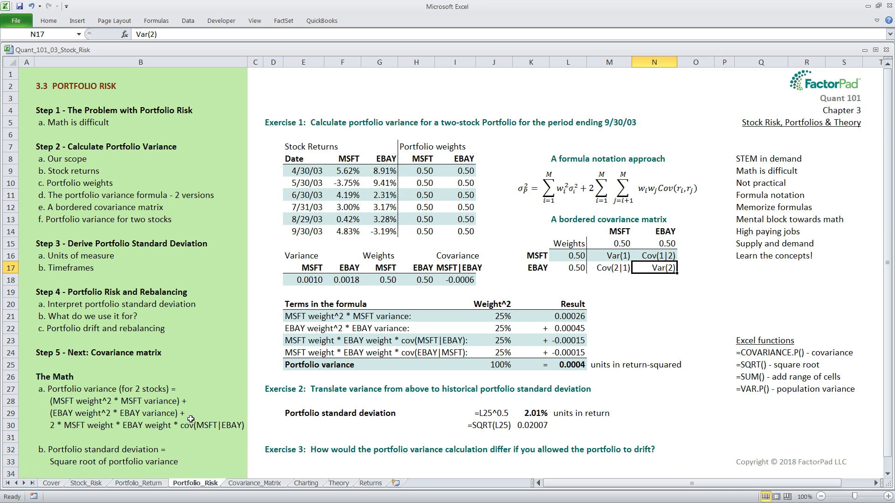
Show the Stock_Risk sheet with MSFT variance 0.0010 and MSFT–EBAY covariance -0.0006
left_click(84, 483)
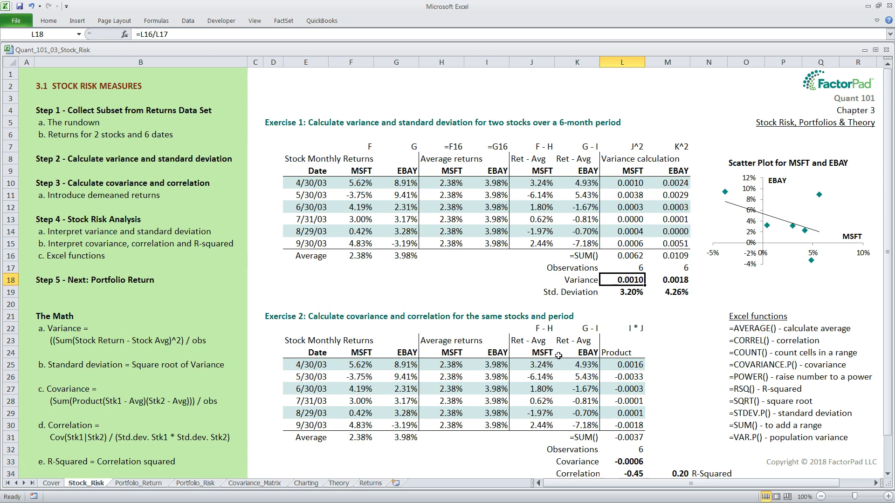
Return to Portfolio_Risk, whose inputs show variances 0.0010 and 0.0018 and covariance -0.0006
left_click(198, 483)
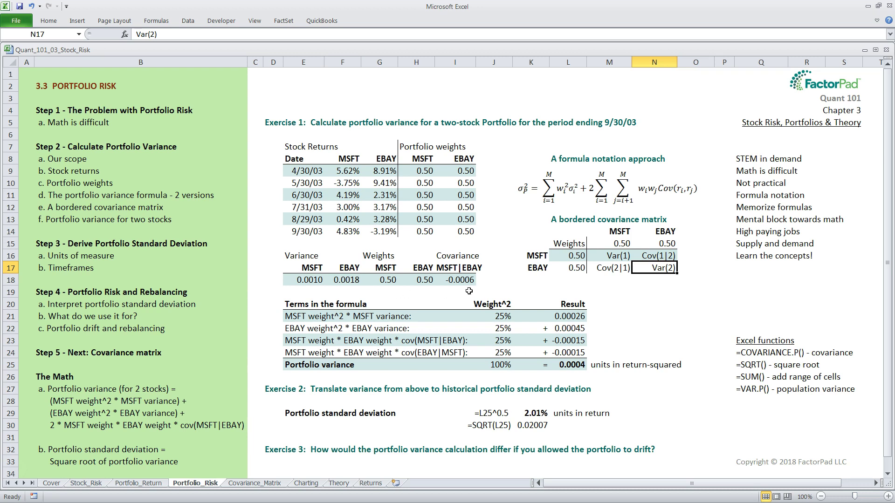
left_click(303, 280)
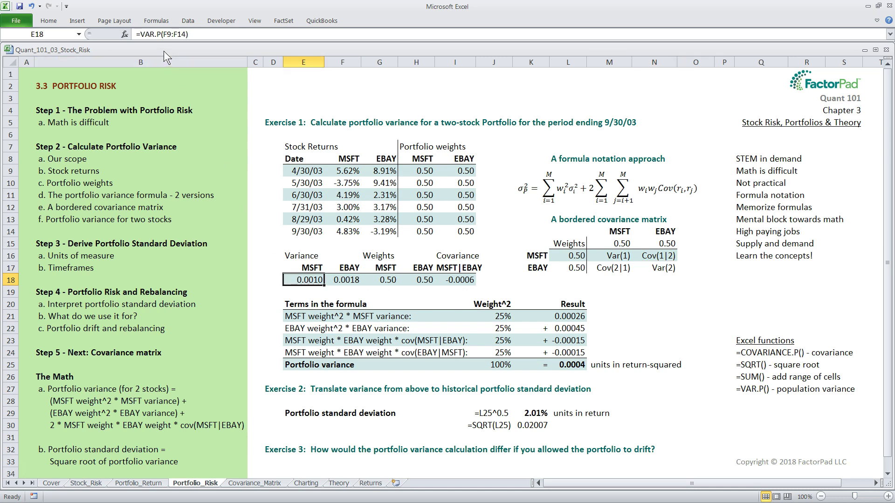
left_click(231, 34)
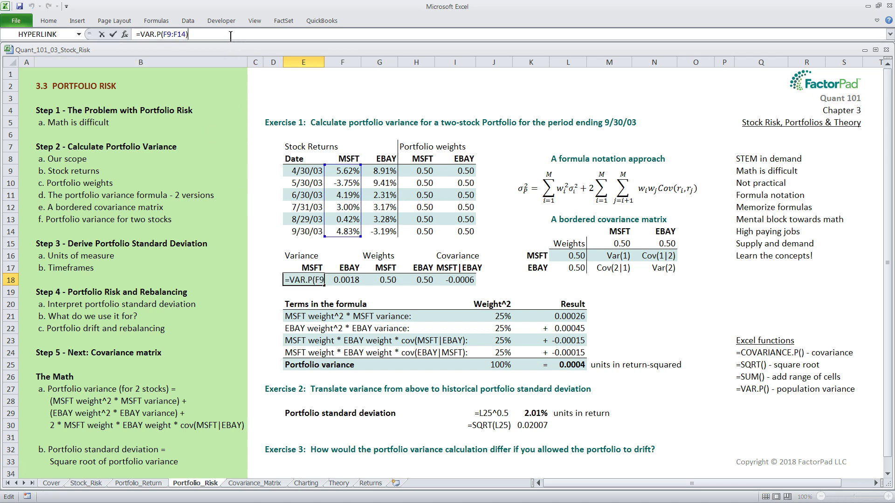
key("ctrl+Return")
key("Right")
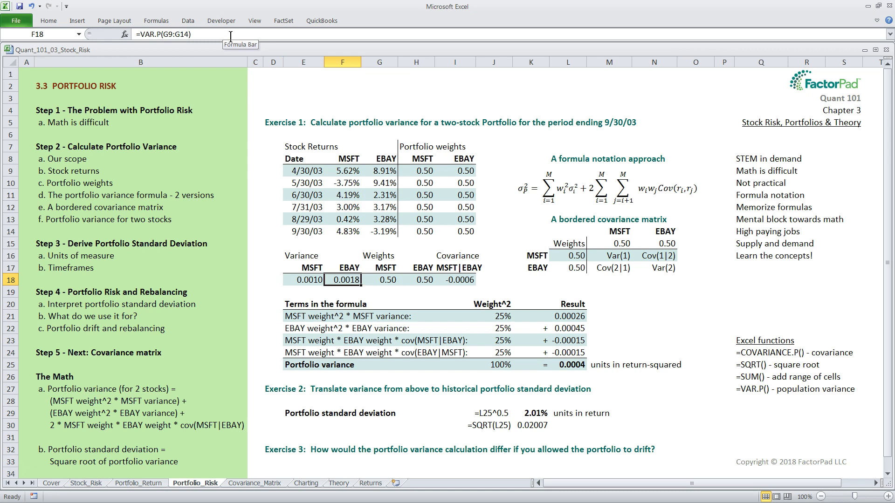
left_click(230, 34)
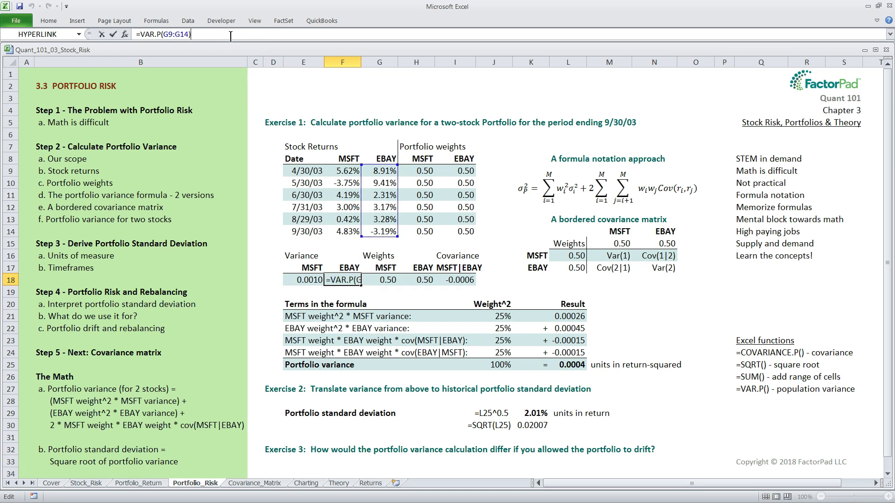
key("ctrl+Return")
key("Right")
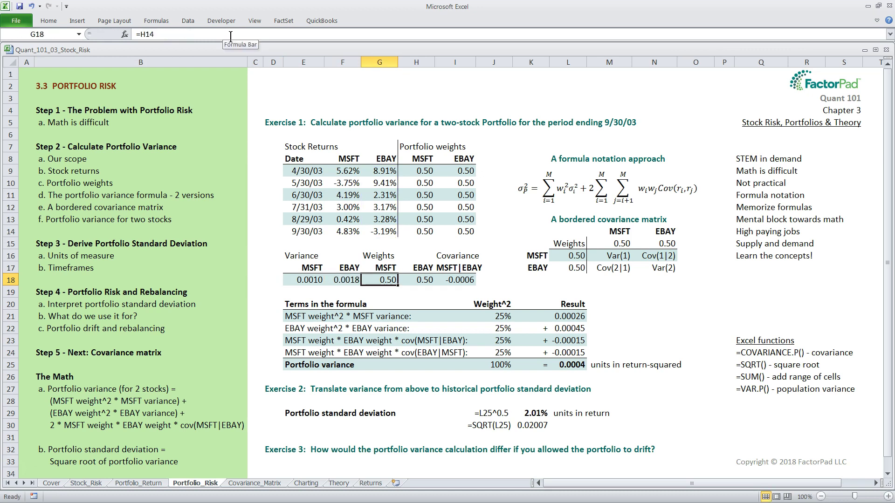
key("Right")
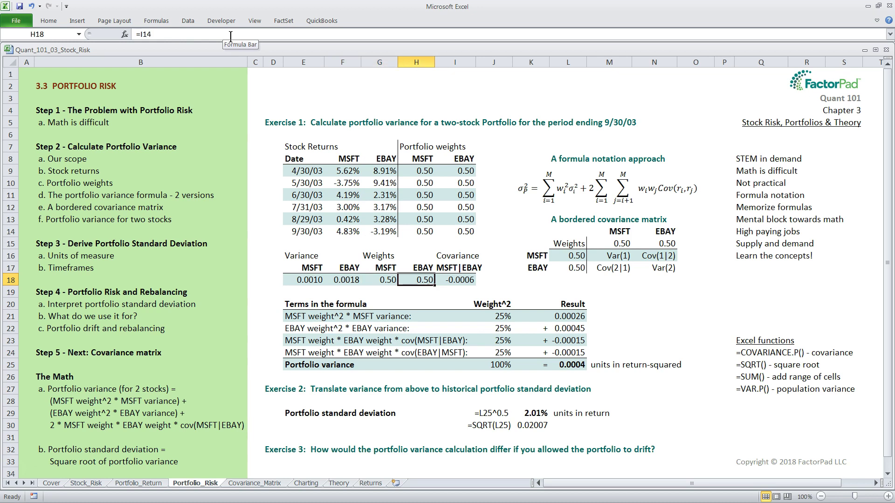
key("Right")
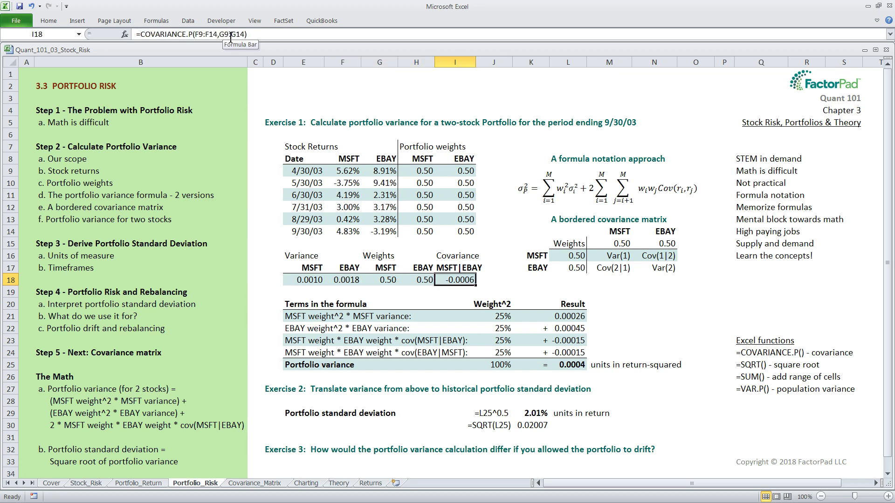
left_click(258, 35)
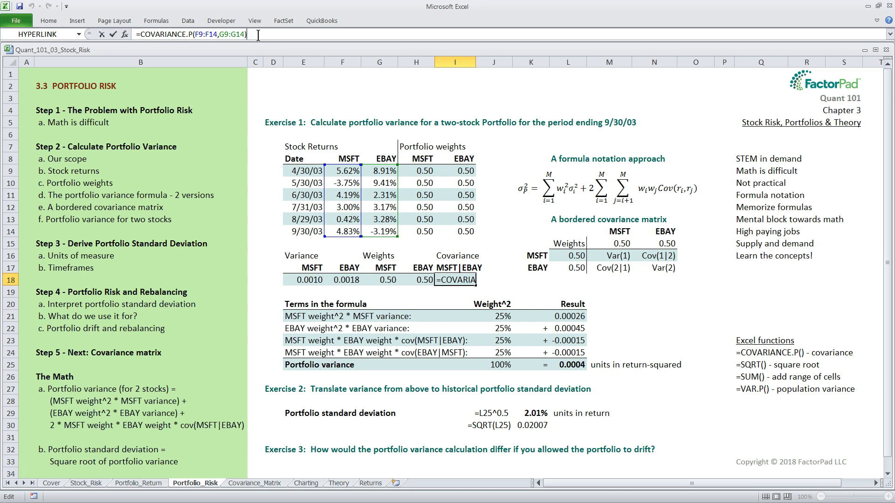
key("ctrl+Return")
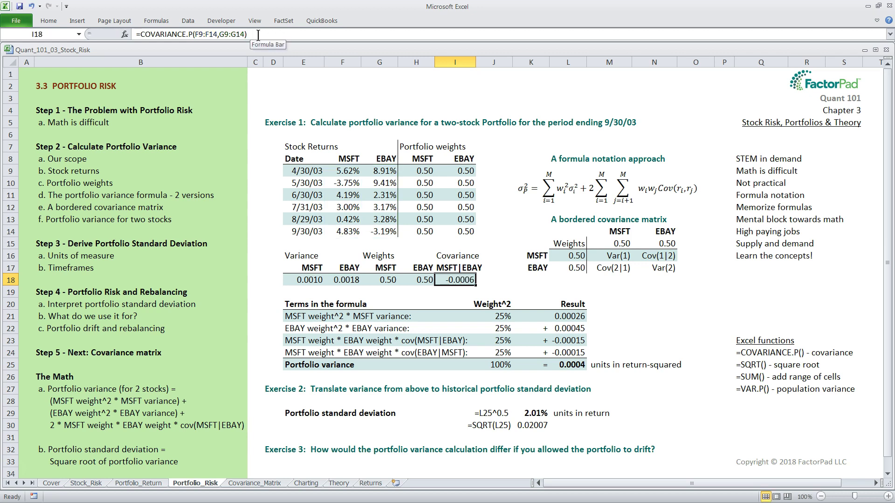
left_click(485, 316)
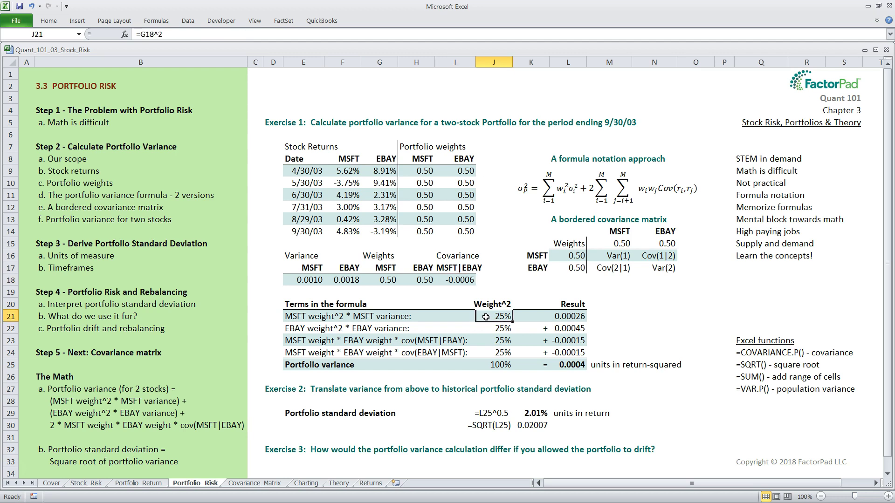
left_click(211, 35)
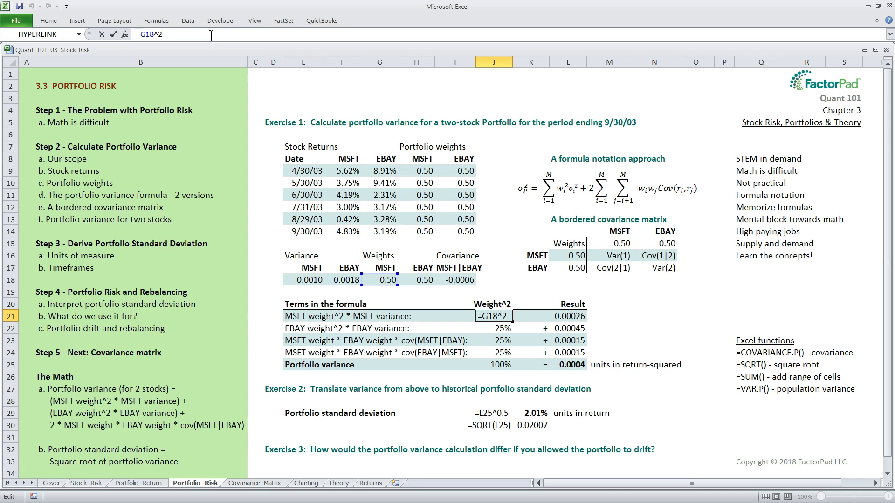
key("ctrl+Return")
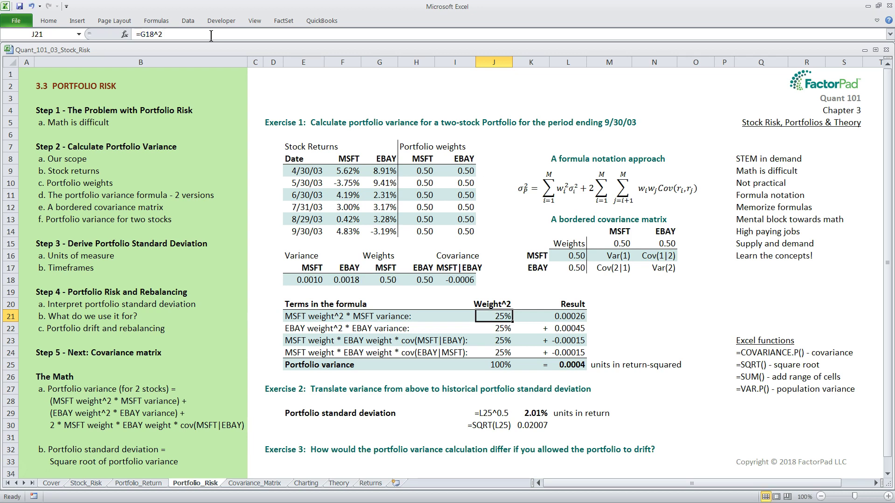
left_click(577, 316)
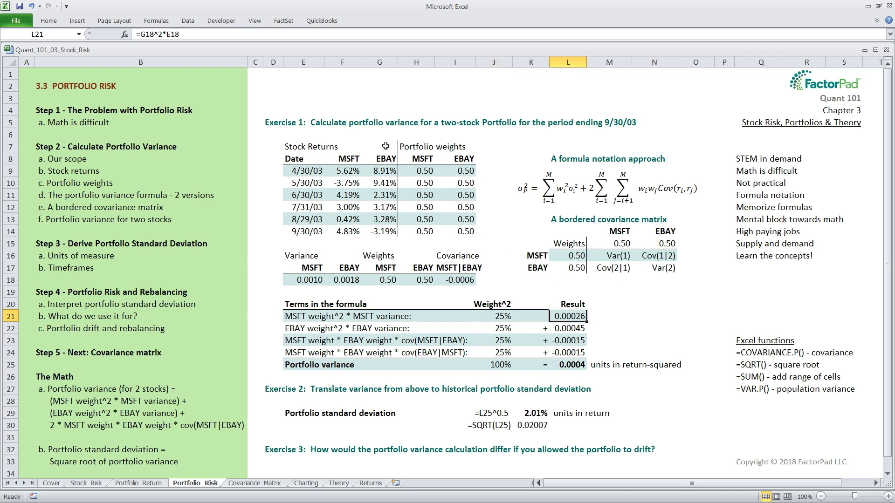
left_click(341, 36)
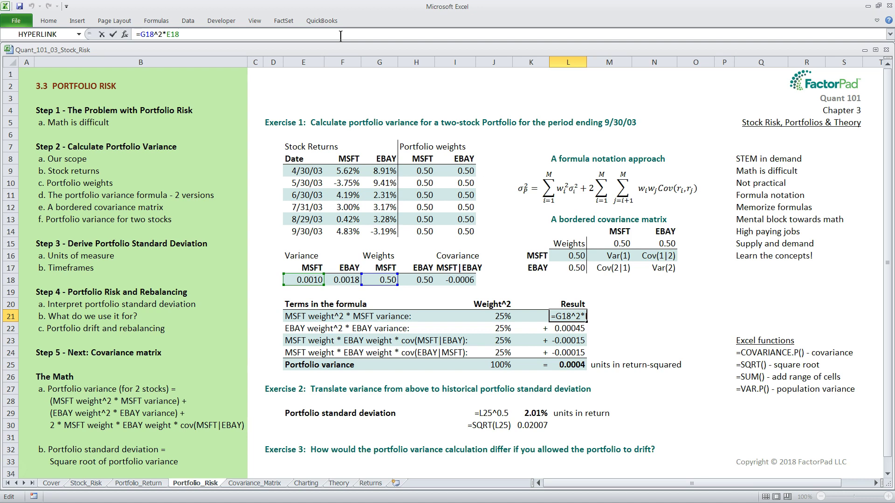
key("Escape")
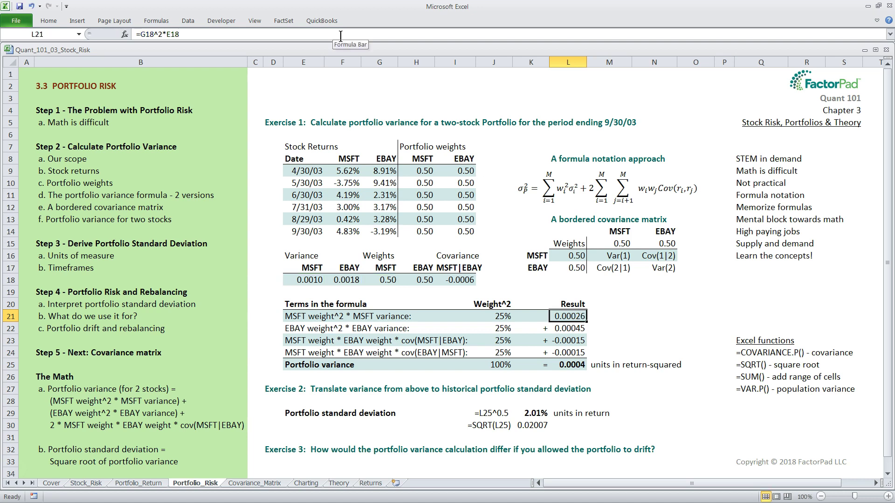
left_click(580, 329)
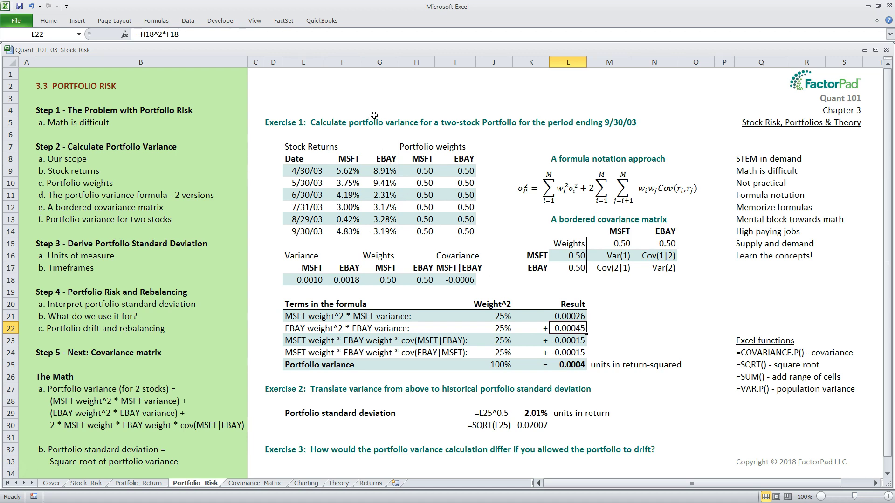
left_click(354, 36)
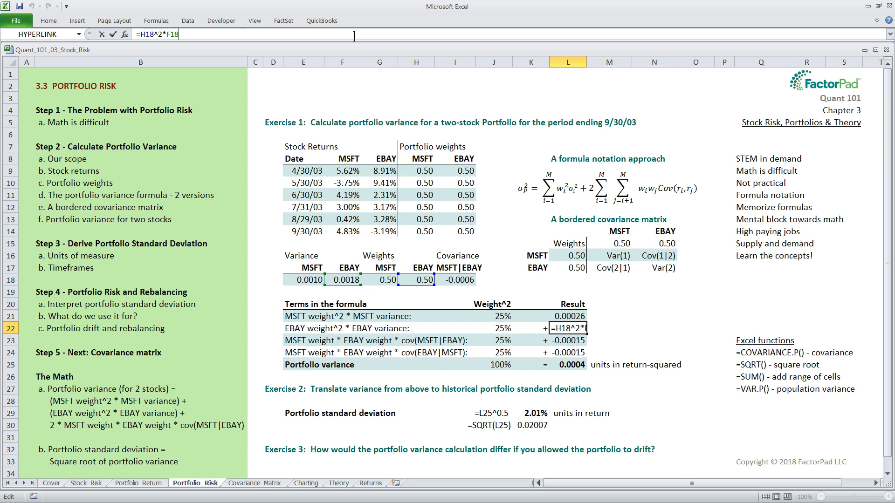
key("Escape")
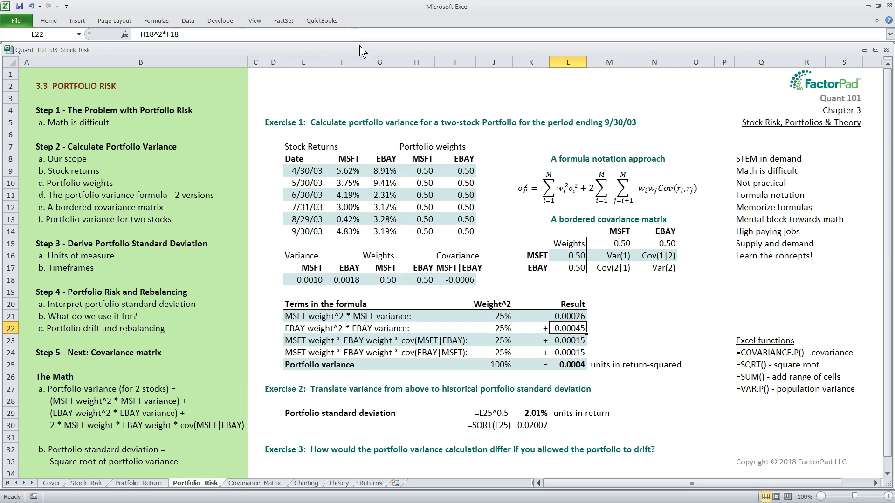
left_click(568, 340)
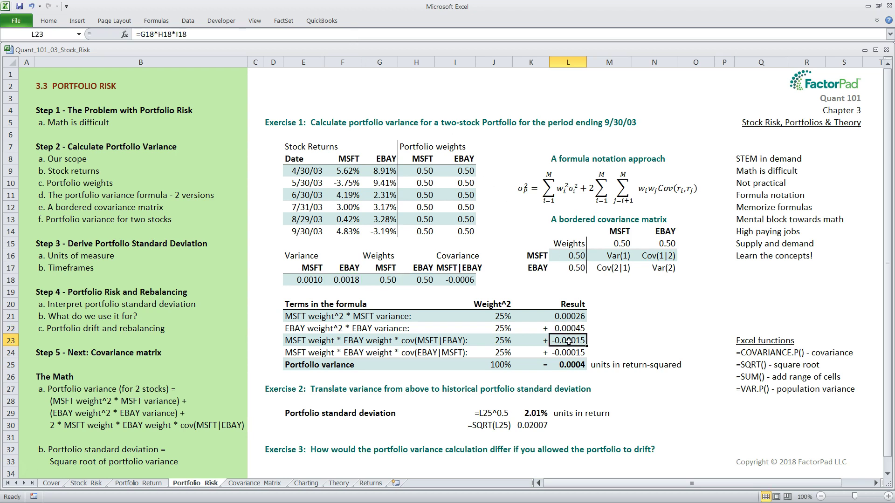
left_click(391, 37)
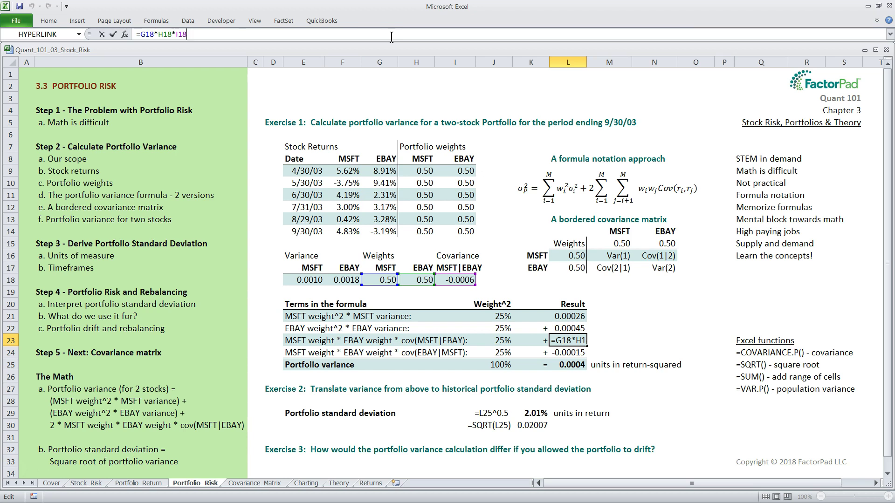
key("ctrl+Return")
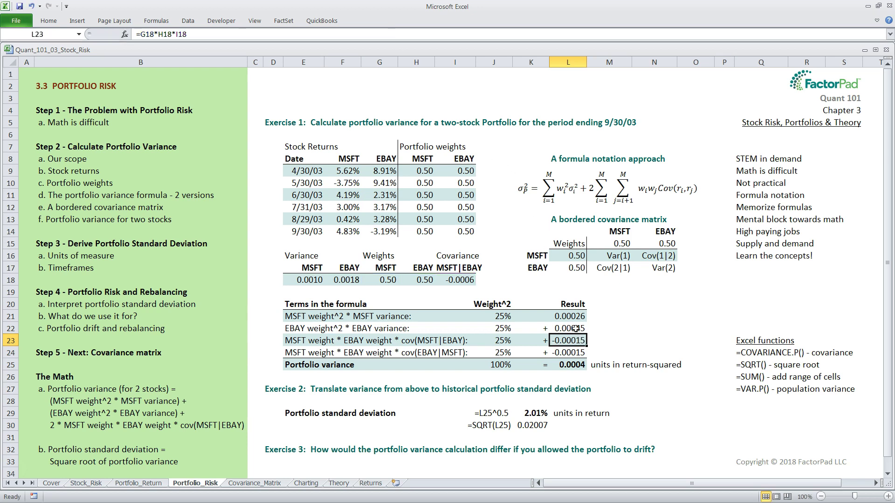
left_click(572, 354)
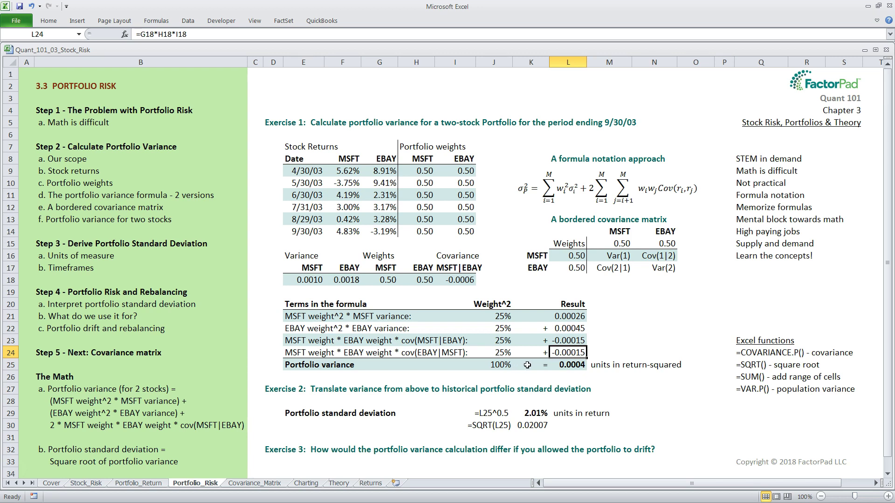
left_click(568, 364)
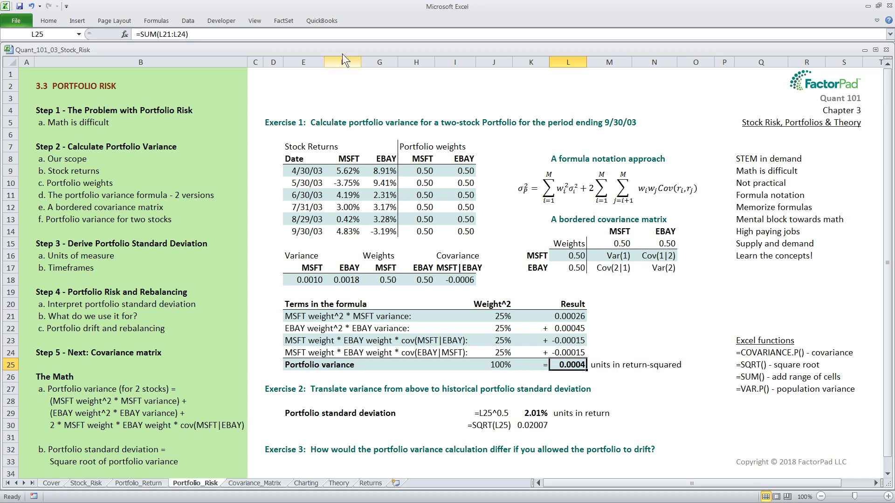
left_click(340, 35)
key("Escape")
Check the standard deviation formulas in K29 (=L25^0.5) and K30 (=SQRT(L25))
left_click(519, 413)
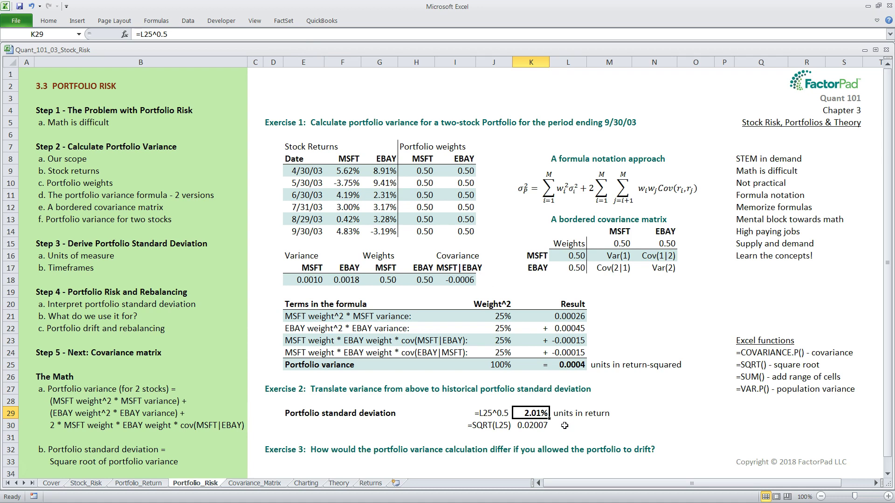
key("Down")
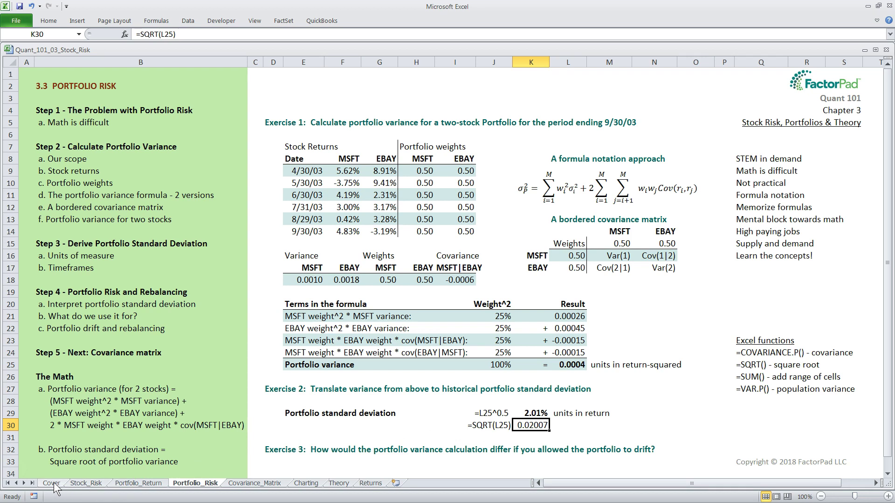
left_click(51, 484)
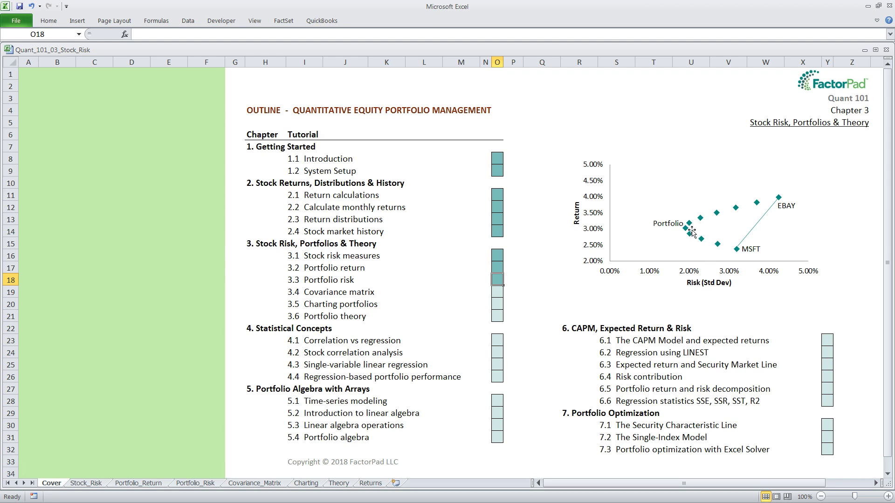
mouse_move(690, 229)
mouse_move(736, 255)
mouse_move(779, 197)
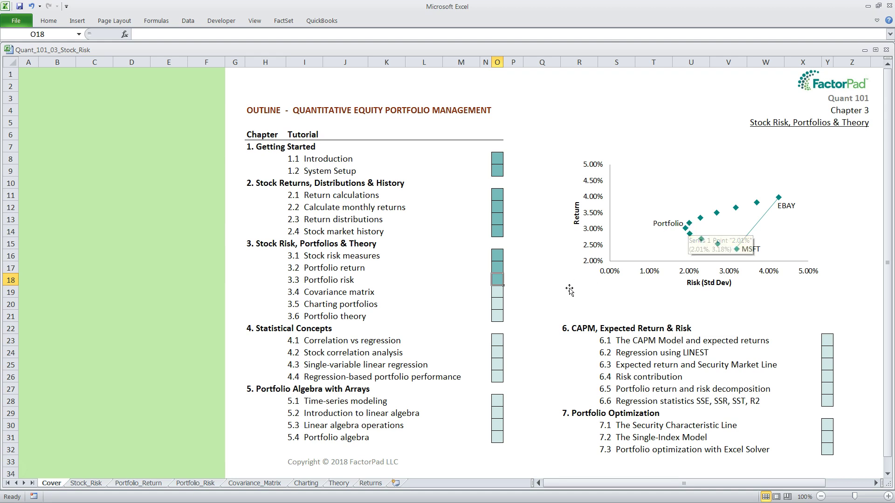
Return to the Portfolio_Risk sheet showing the 2.01% (0.02007) portfolio standard deviation
left_click(206, 485)
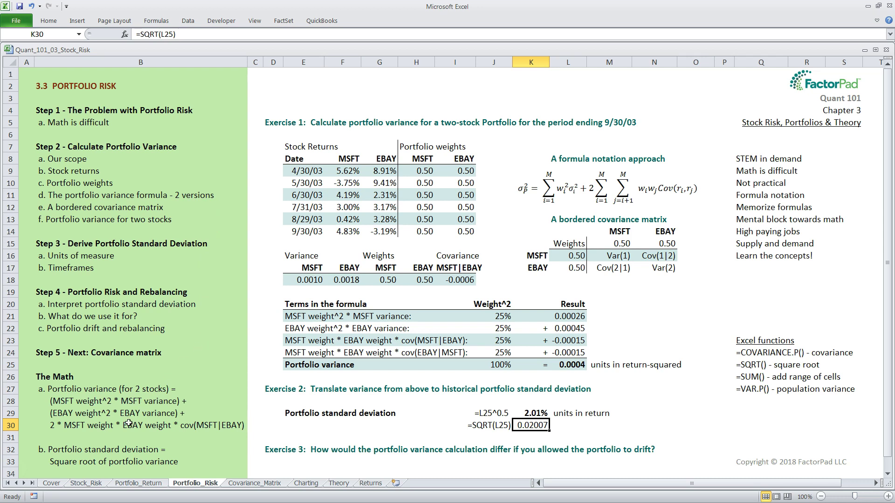
Show the Cover sheet's chapter list and MSFT/EBAY/portfolio risk-return scatter chart
left_click(51, 484)
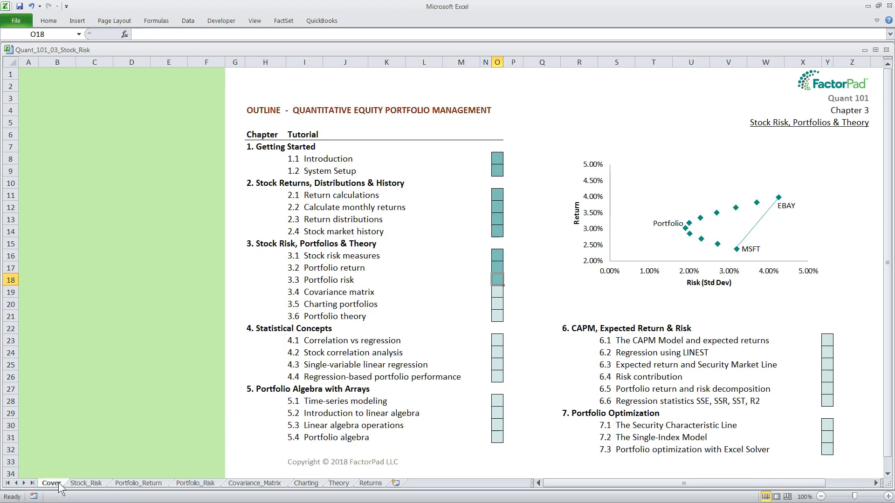